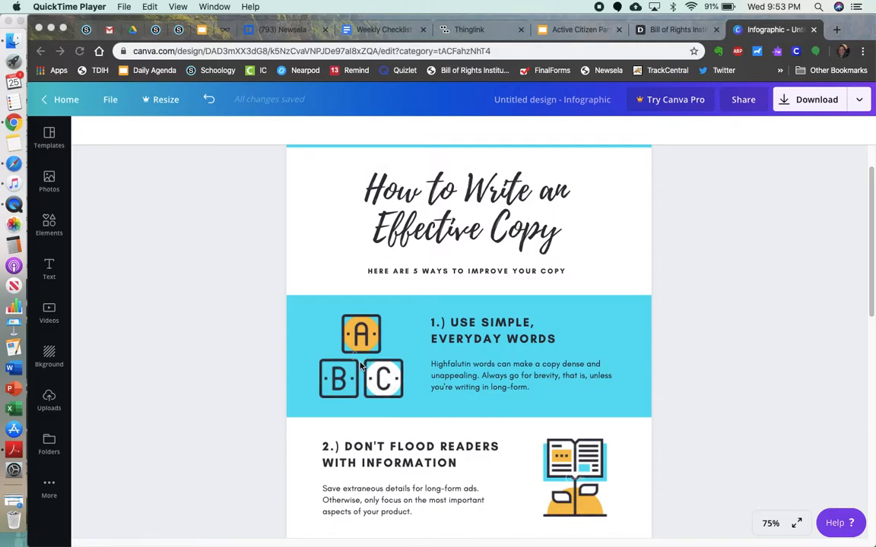
- Delete the ABC blocks graphic from the blue section 1 of the infographic
left_click(327, 325)
left_click(352, 345)
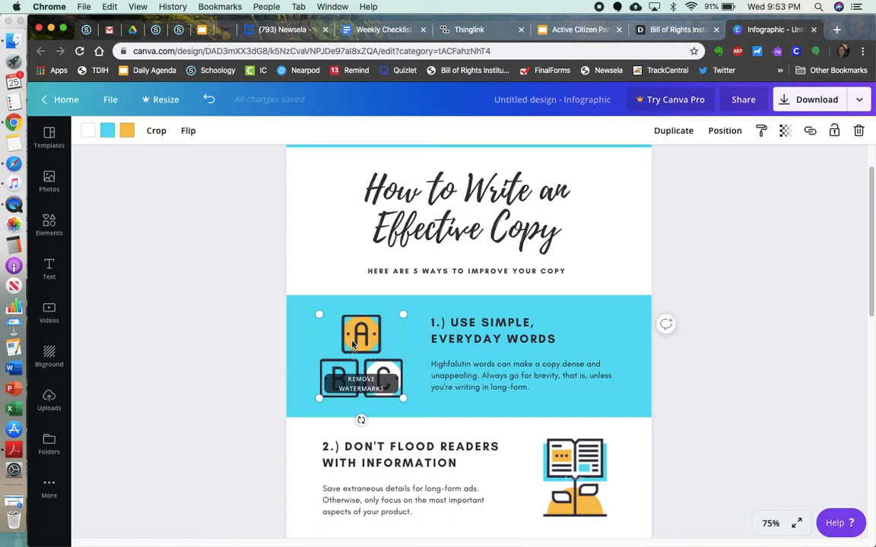
key("Delete")
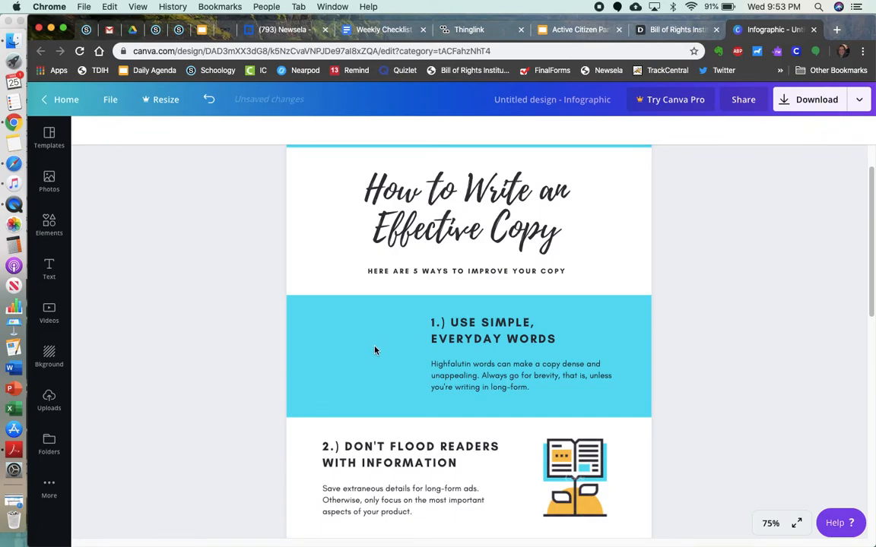
- Upload the image "Screen Shot 2020-03-25 at 9.51.21 PM" from the Desktop and add it to the design
left_click(51, 491)
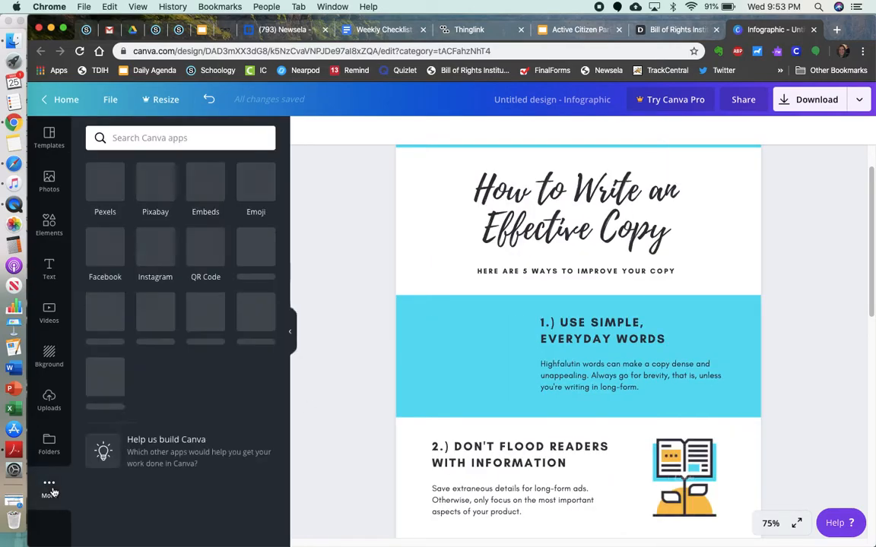
left_click(50, 399)
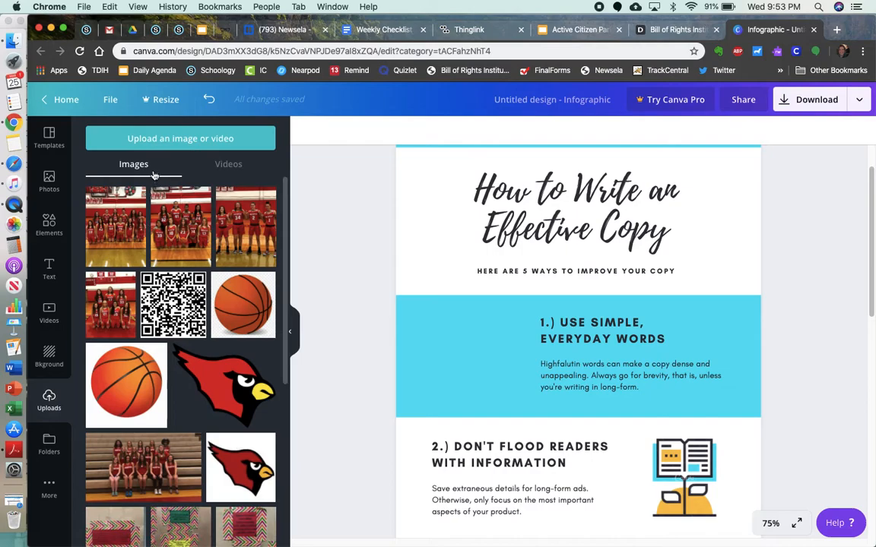
left_click(155, 139)
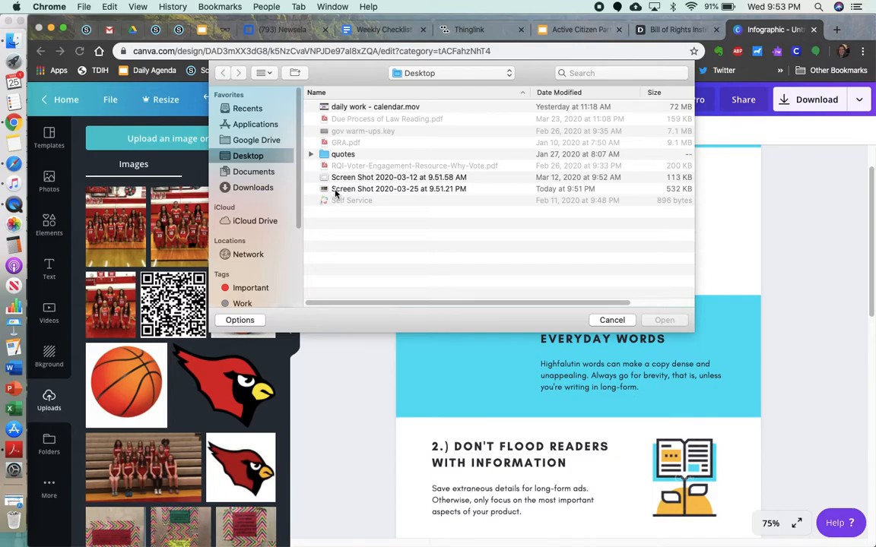
double_click(335, 190)
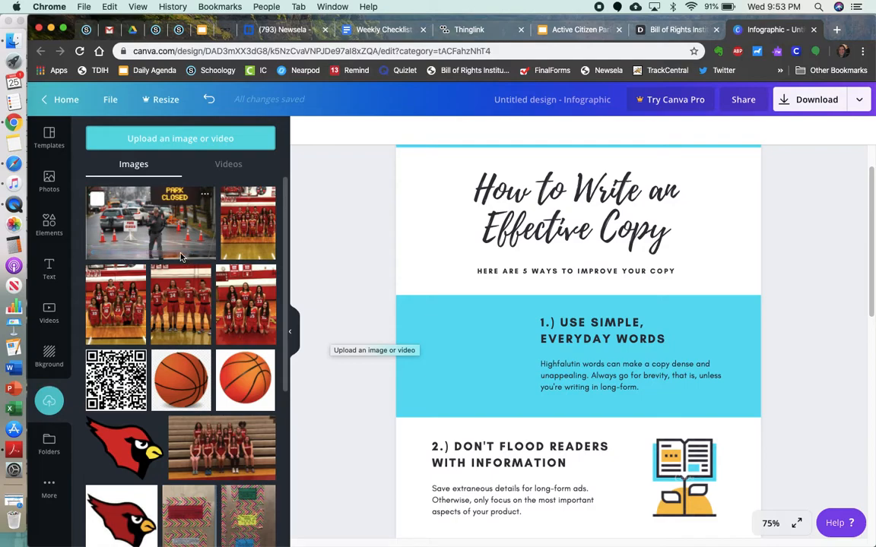
left_click(152, 234)
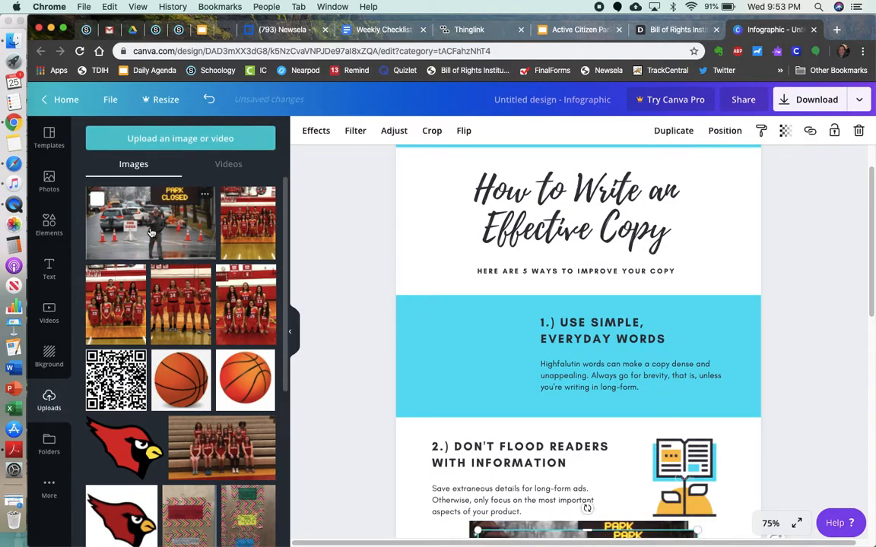
left_click(289, 332)
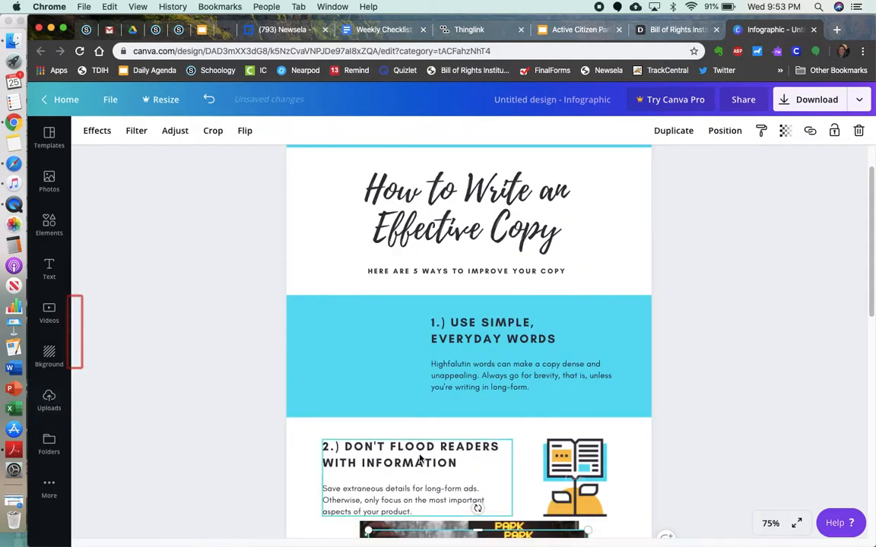
- Move the park-closed photo into the blue section and shrink it to fit beside the section's text
left_click_drag(381, 531, 396, 481)
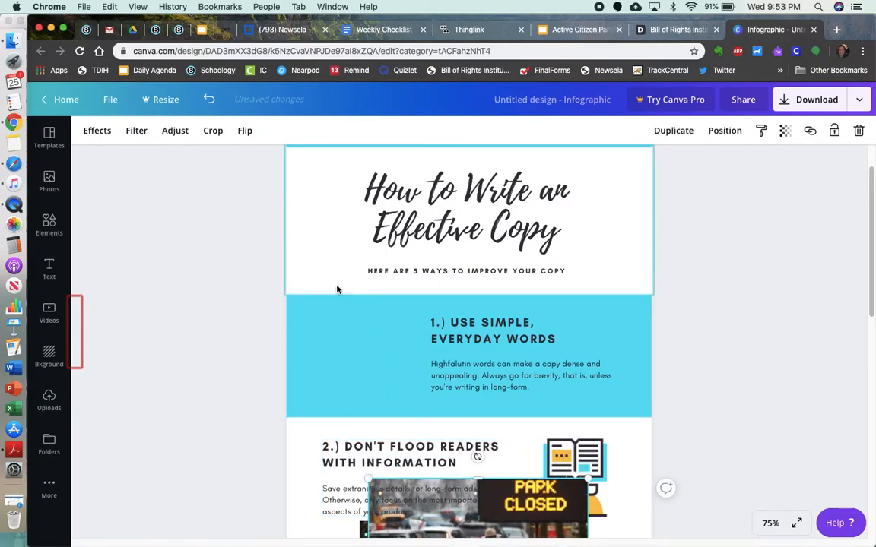
key("super+z")
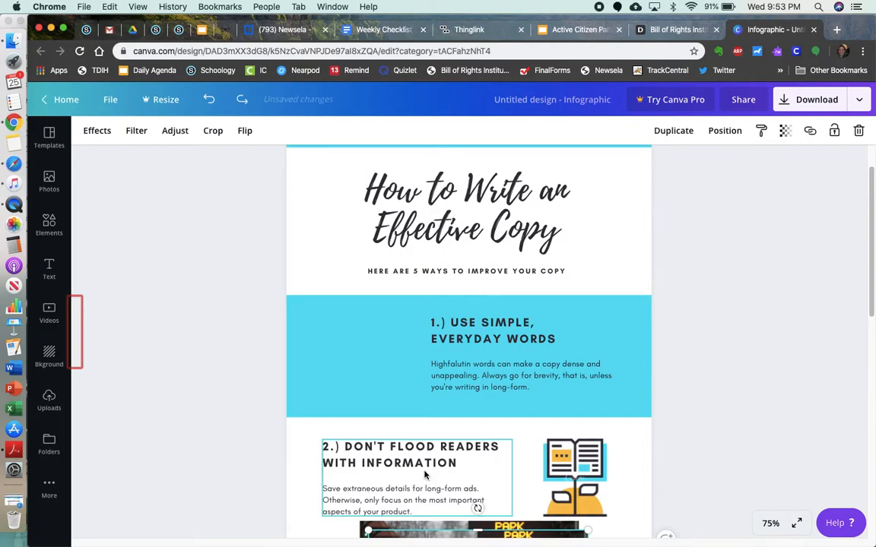
left_click_drag(488, 532, 421, 307)
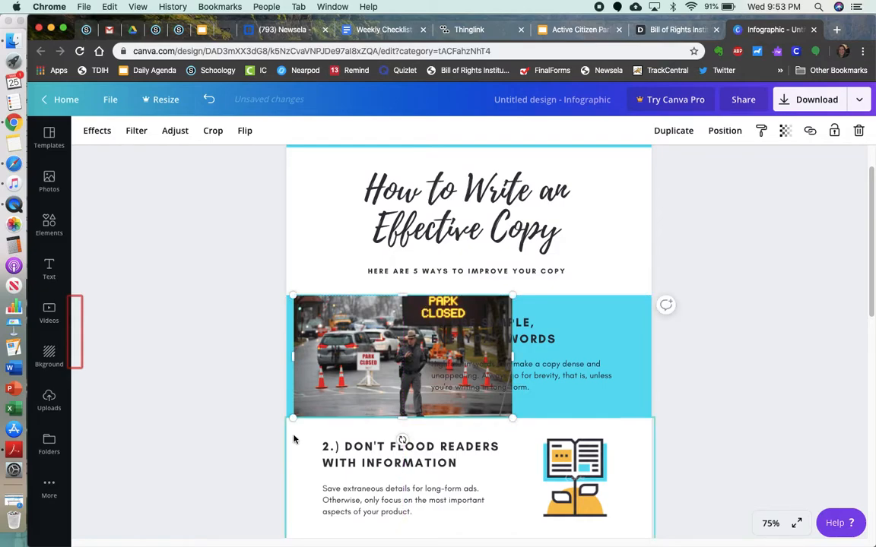
left_click_drag(293, 418, 363, 378)
left_click_drag(397, 340, 336, 361)
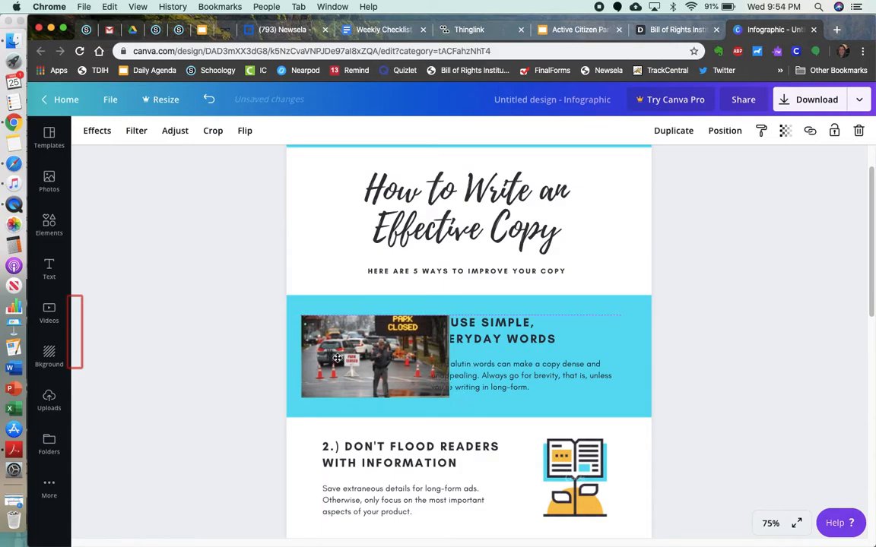
- Narrow the section 1 text group so it clears the photo, and ungroup its heading and body text
left_click(509, 329)
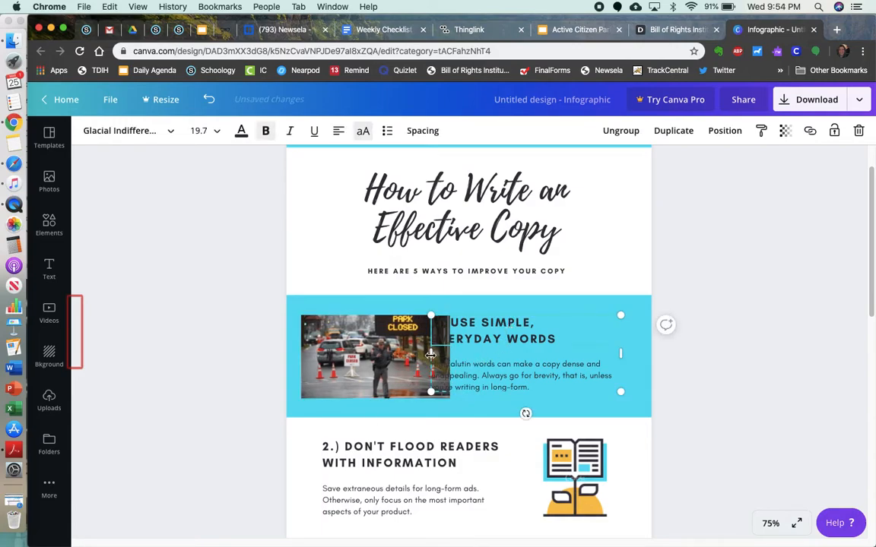
left_click_drag(430, 354, 459, 357)
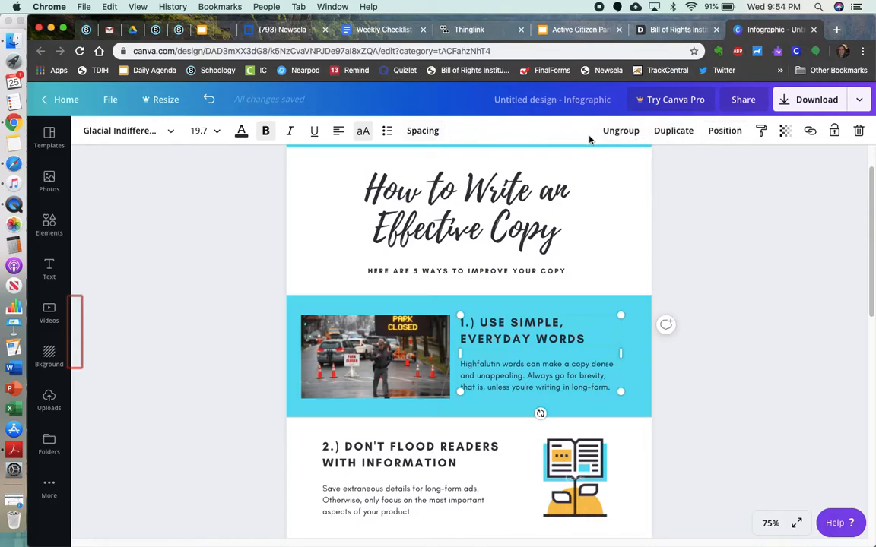
left_click(632, 138)
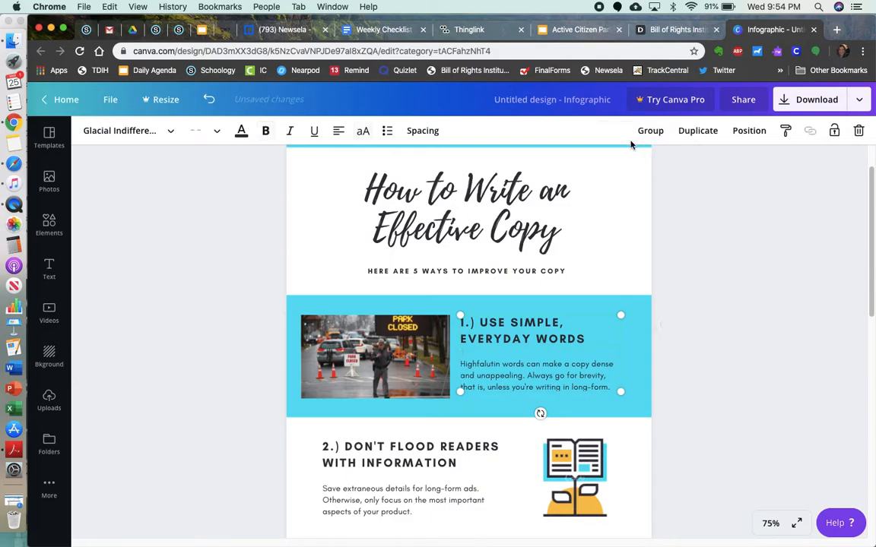
left_click(639, 328)
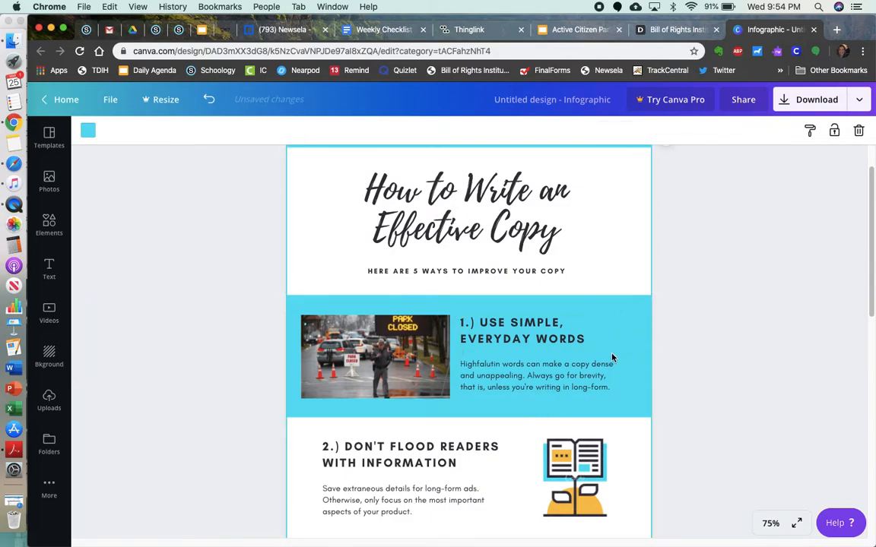
- Replace the section 1 heading with "DOMESTIC POLICY"
left_click(524, 328)
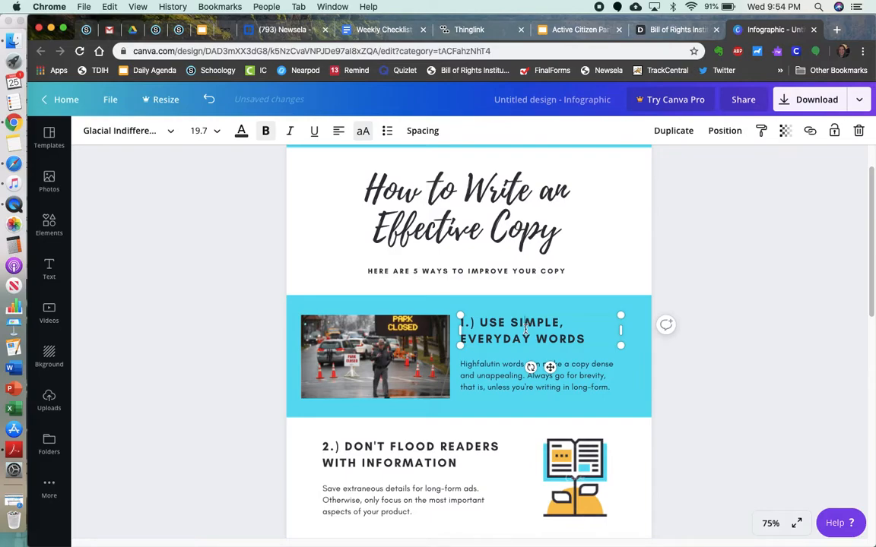
left_click(525, 328)
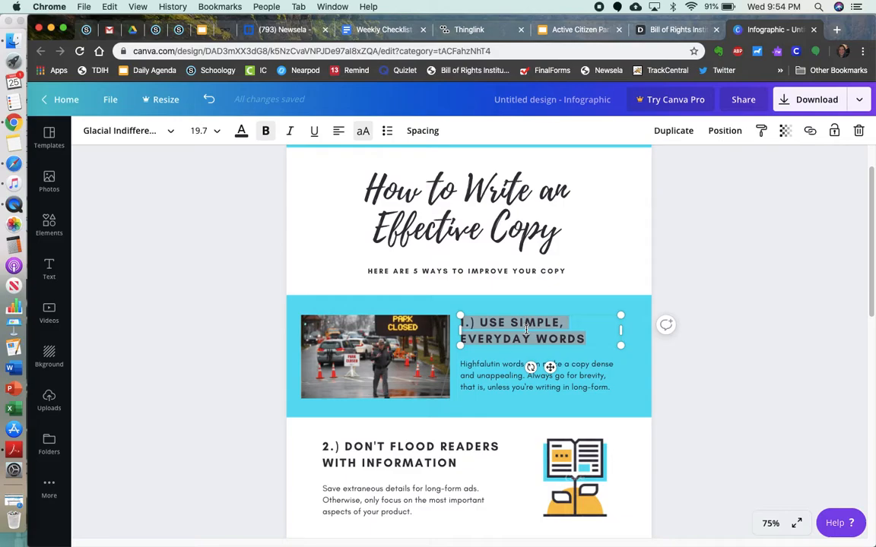
type("DOME")
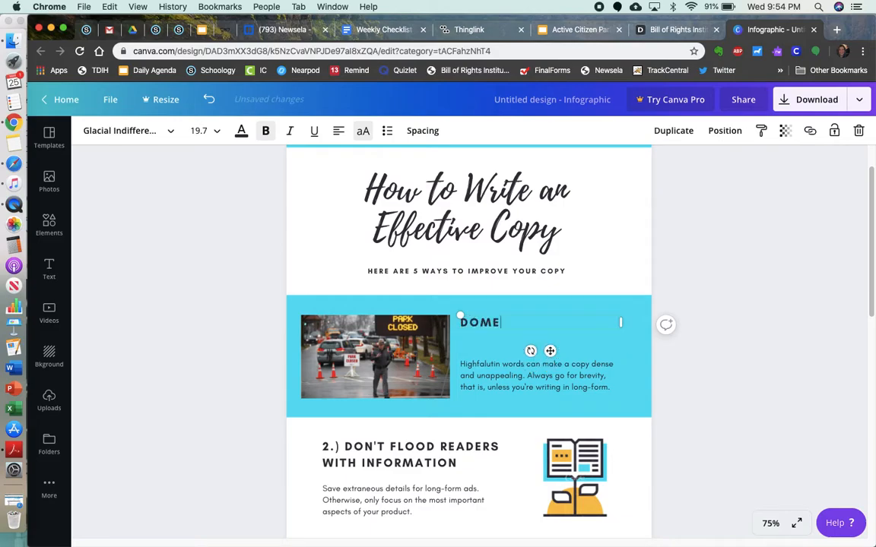
type("STIC POLICY")
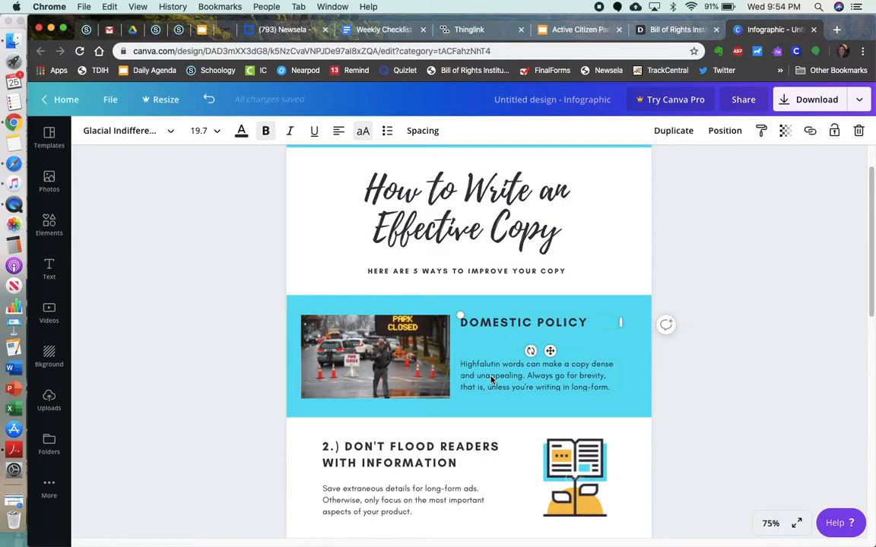
- Check the Newsela article's title and replace the body text under the Domestic Policy heading with "Flattening the Curve" in quotation marks
double_click(493, 378)
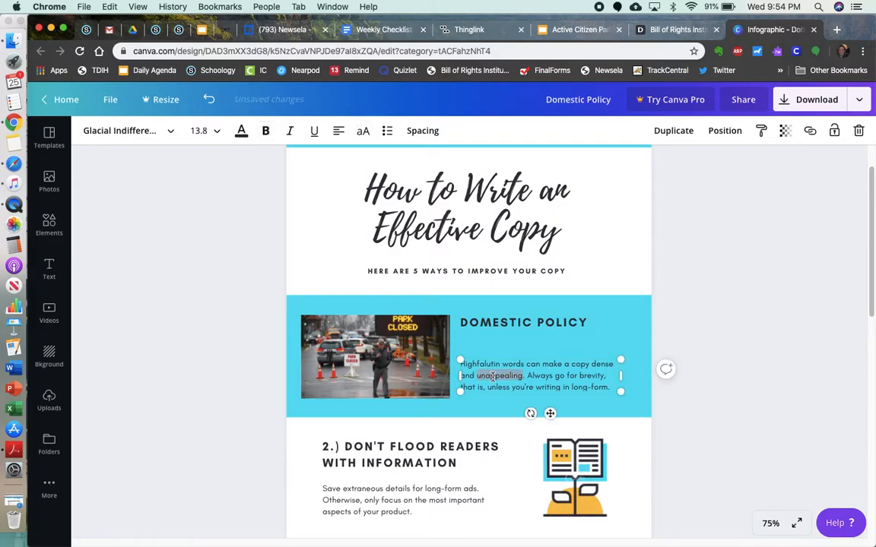
key("super+a")
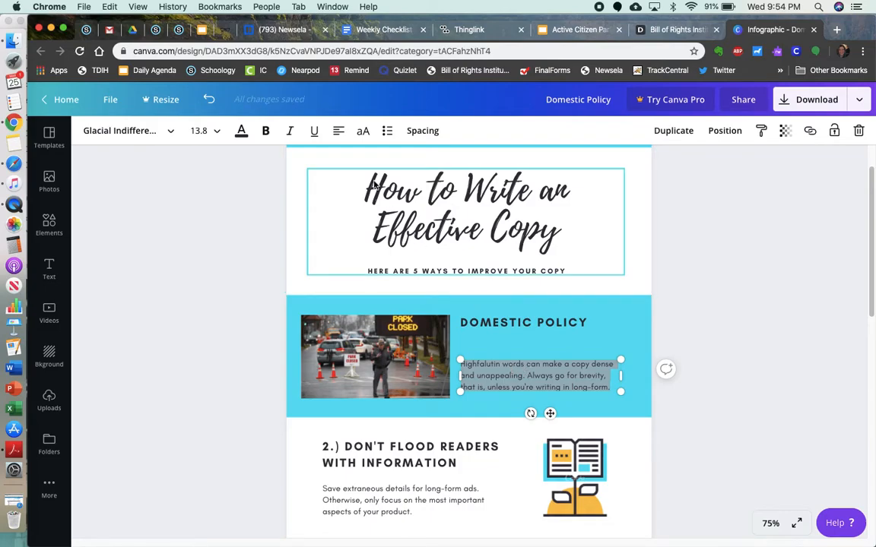
left_click(267, 32)
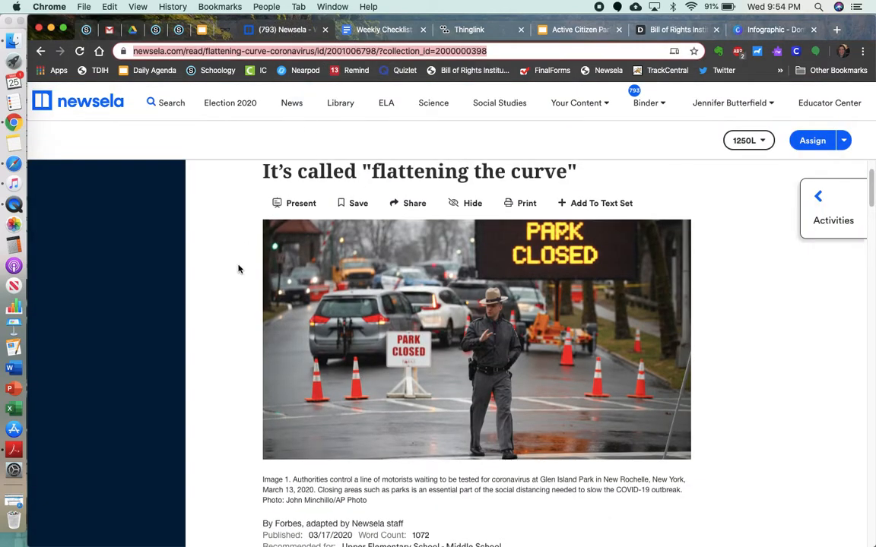
scroll(239, 268, "up", 3)
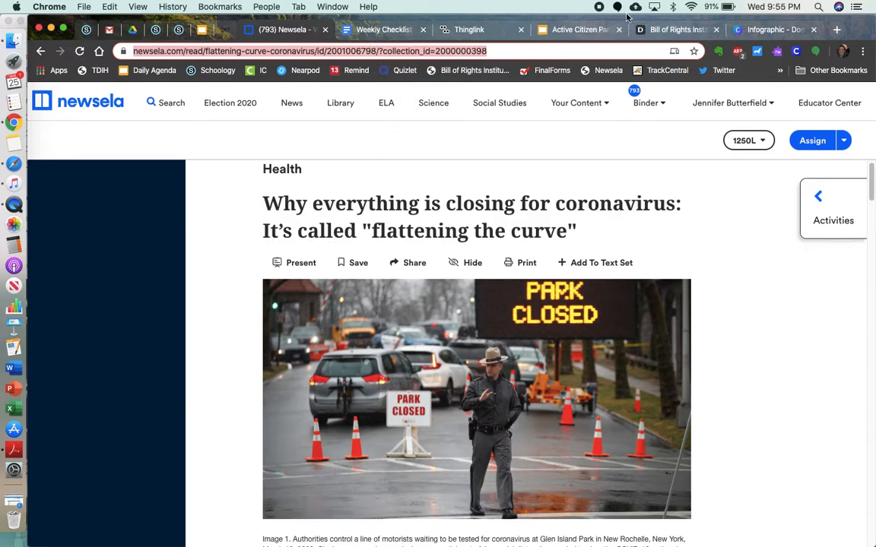
left_click(757, 29)
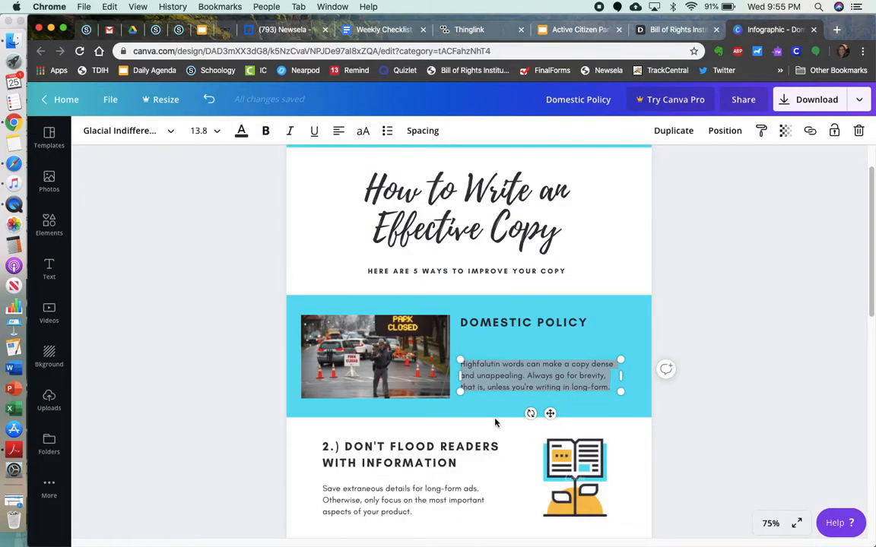
type("Flatte")
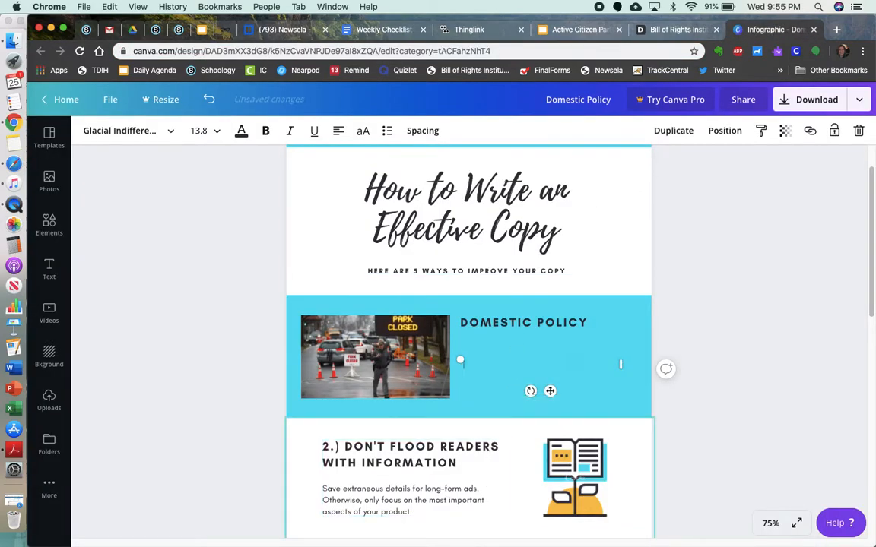
type("ning the CUr")
type("ur")
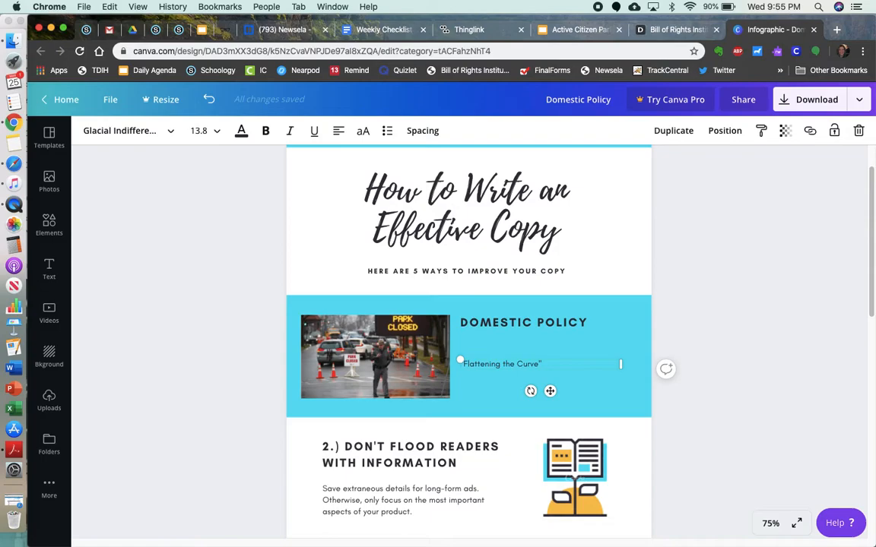
type("\"")
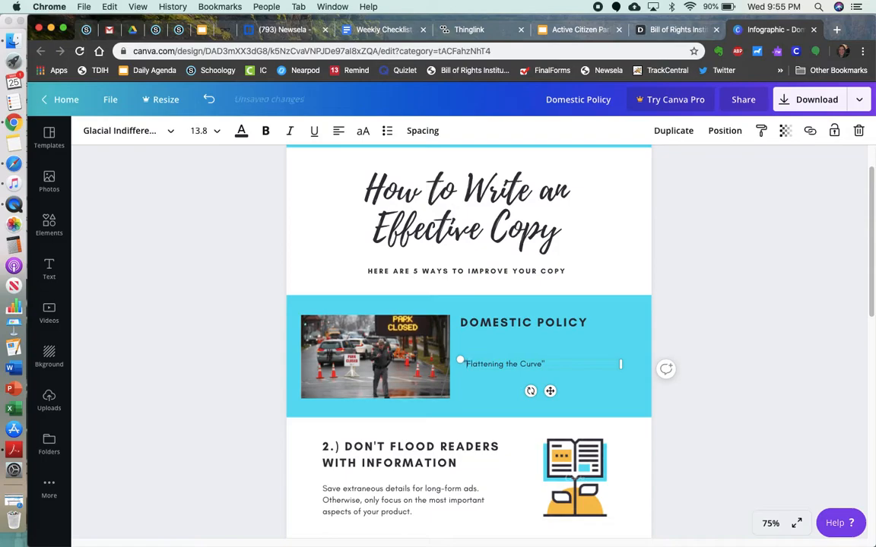
key("super+a")
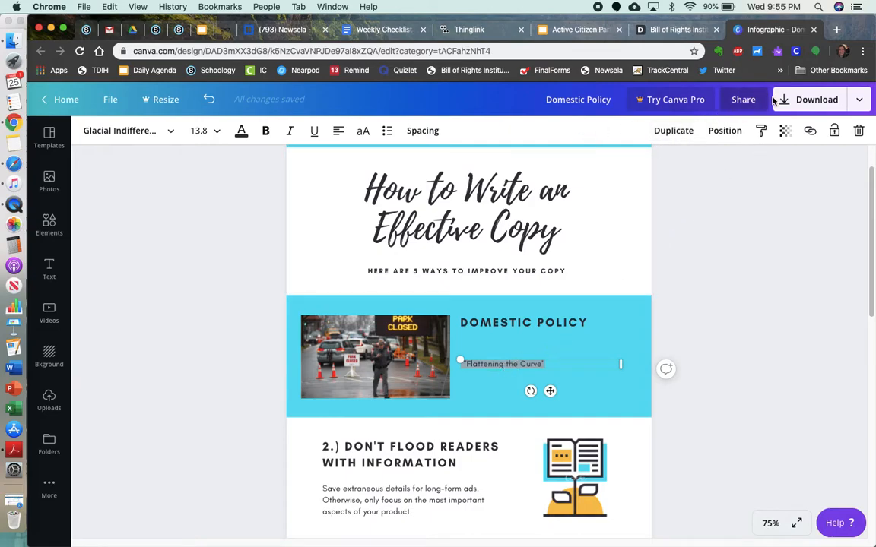
left_click(809, 132)
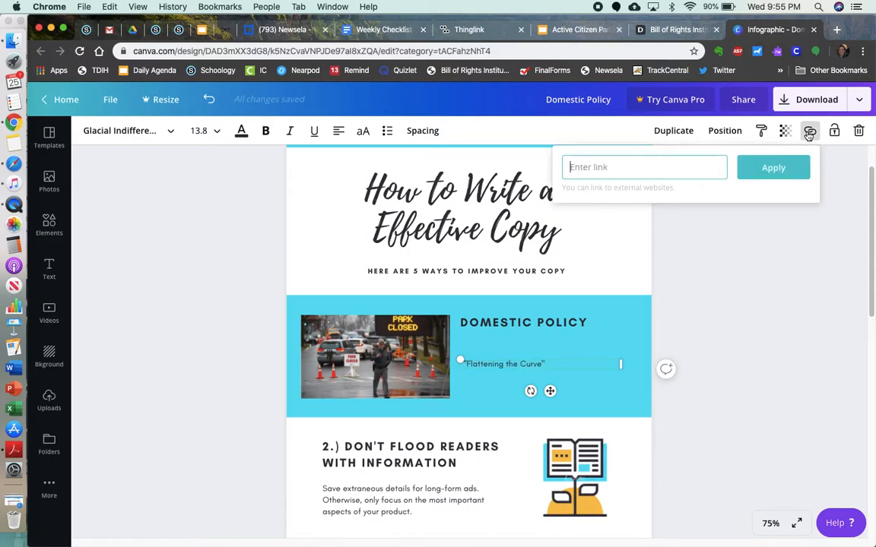
key("super+v")
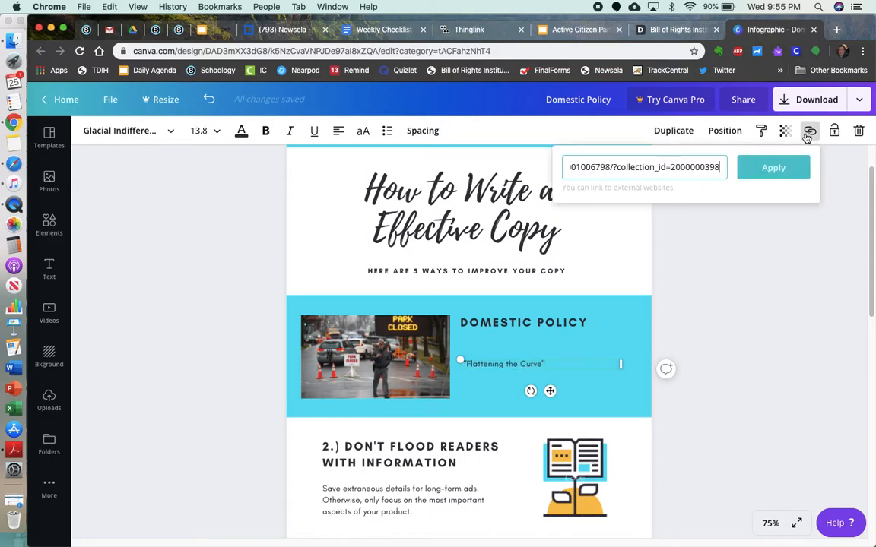
left_click(772, 169)
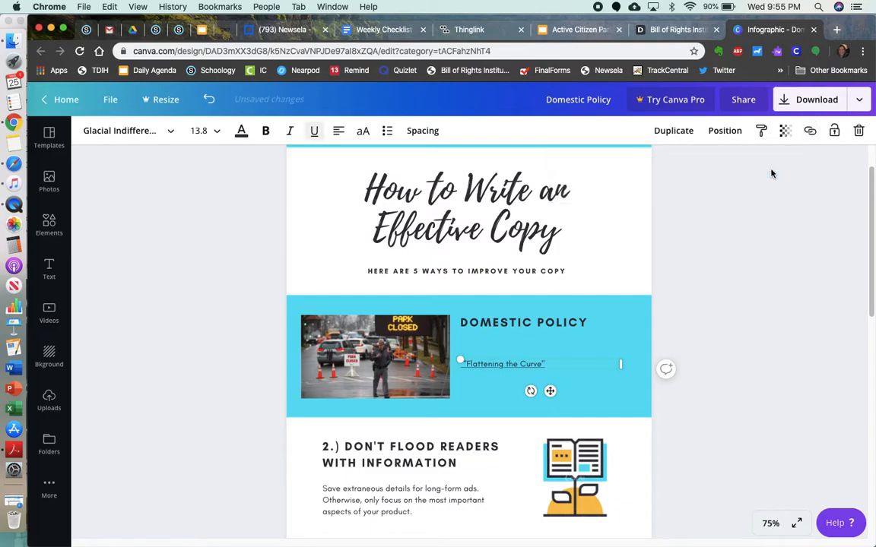
left_click(487, 391)
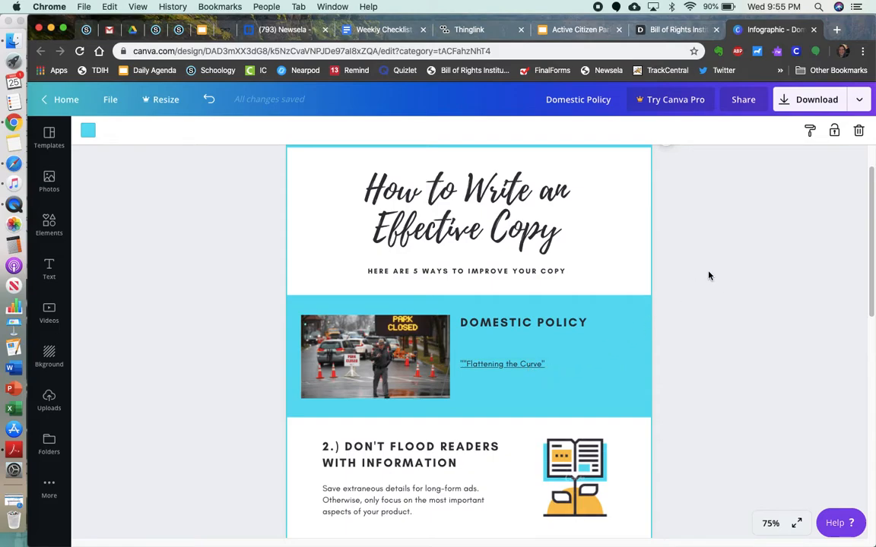
- Open the download settings and set the file type to PDF Standard
left_click(820, 100)
left_click(757, 186)
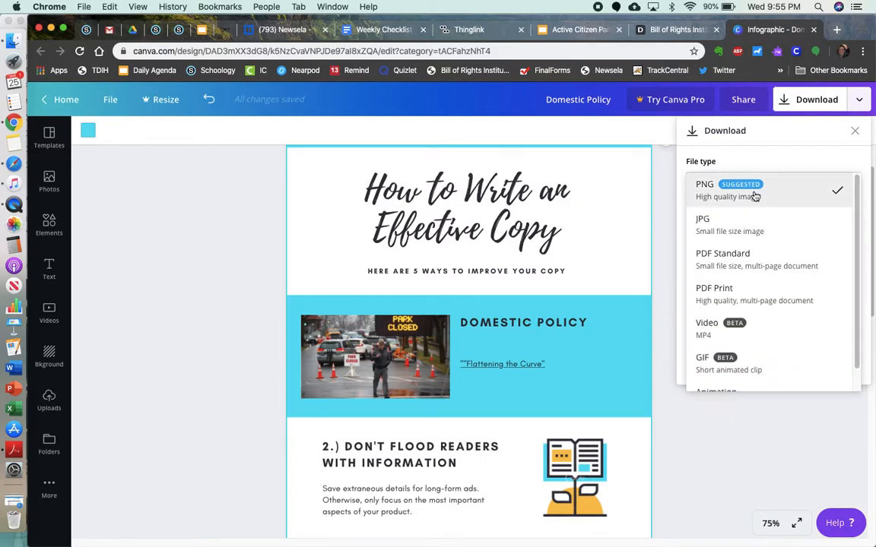
left_click(747, 263)
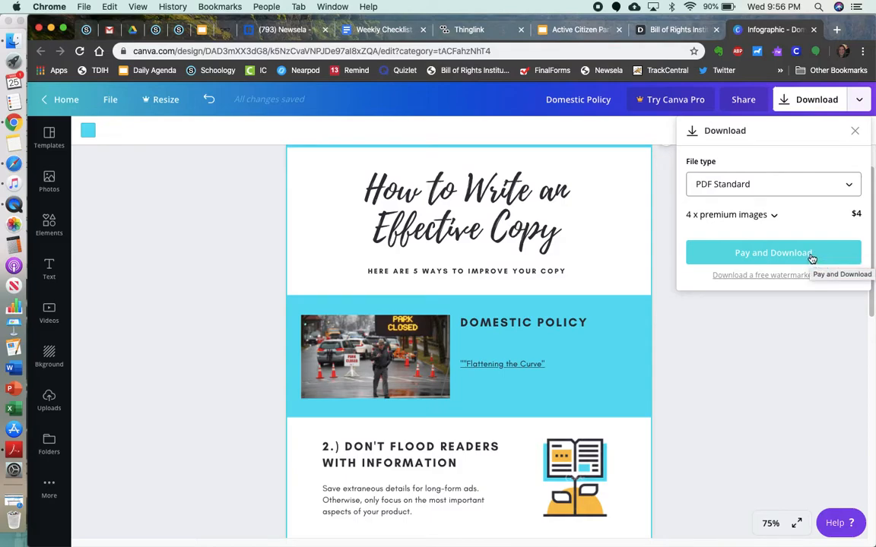
- Download the free watermarked version of the infographic as a PDF and dismiss the referral offer
left_click(758, 279)
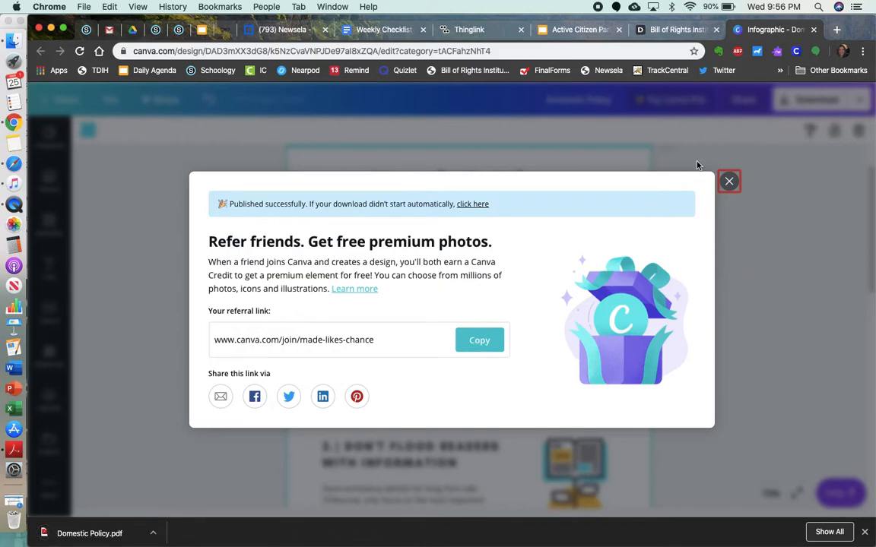
left_click(729, 183)
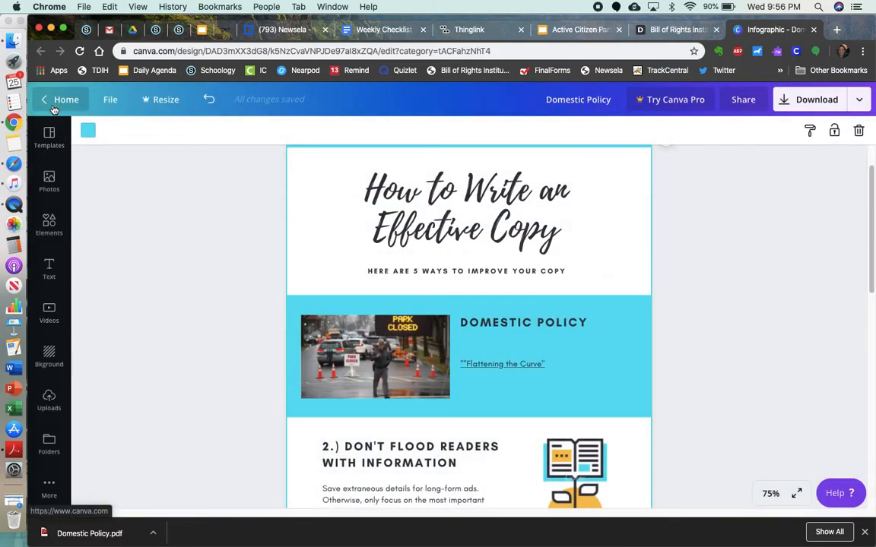
- Open the photo library and examine the Pro and paid markers on the trending images
left_click(49, 183)
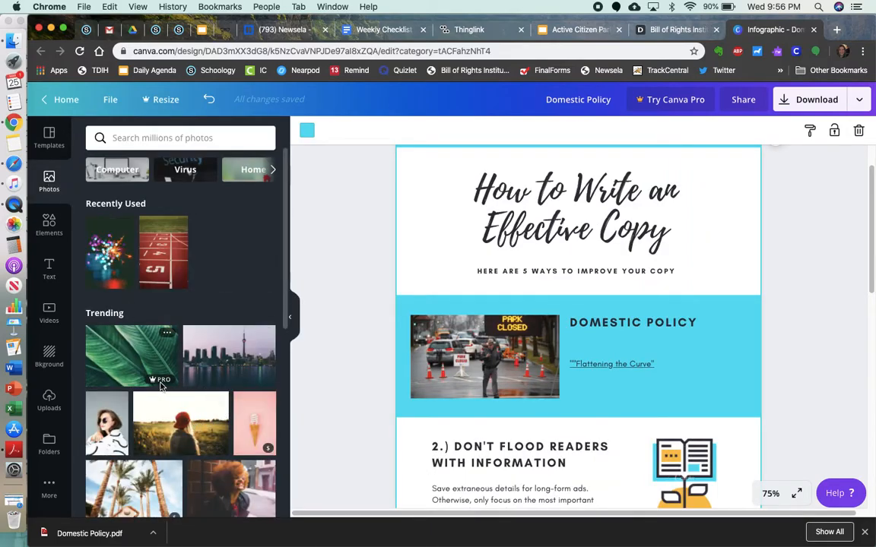
mouse_move(155, 386)
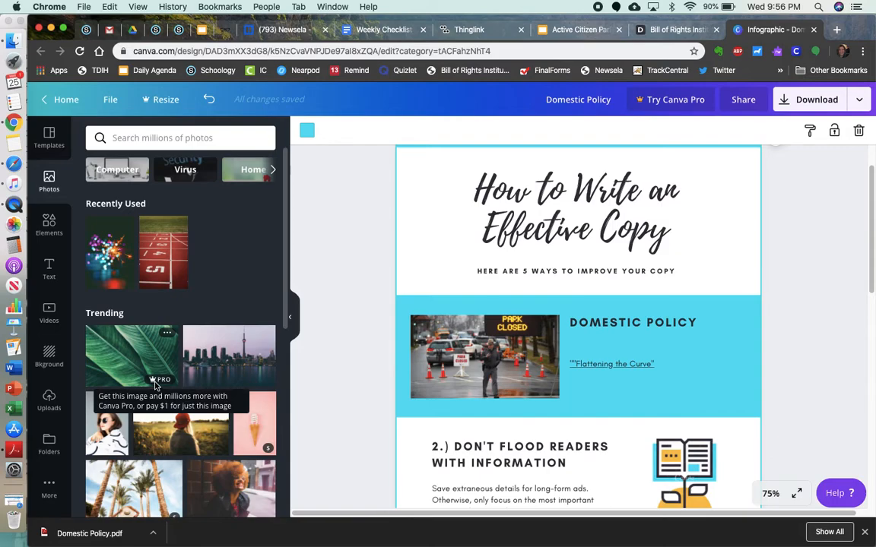
mouse_move(270, 455)
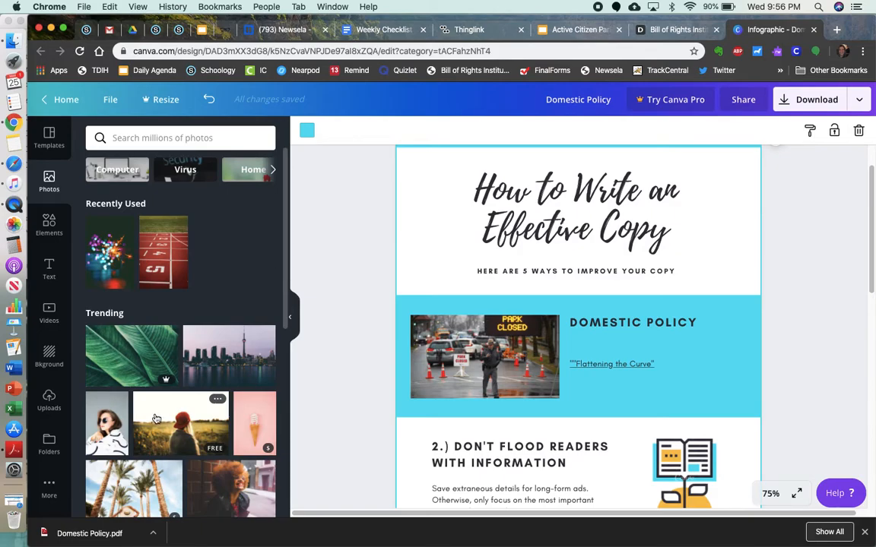
- Open the downloaded Domestic Policy.pdf and test the "Flattening the Curve" link under the Domestic Policy heading
left_click(87, 536)
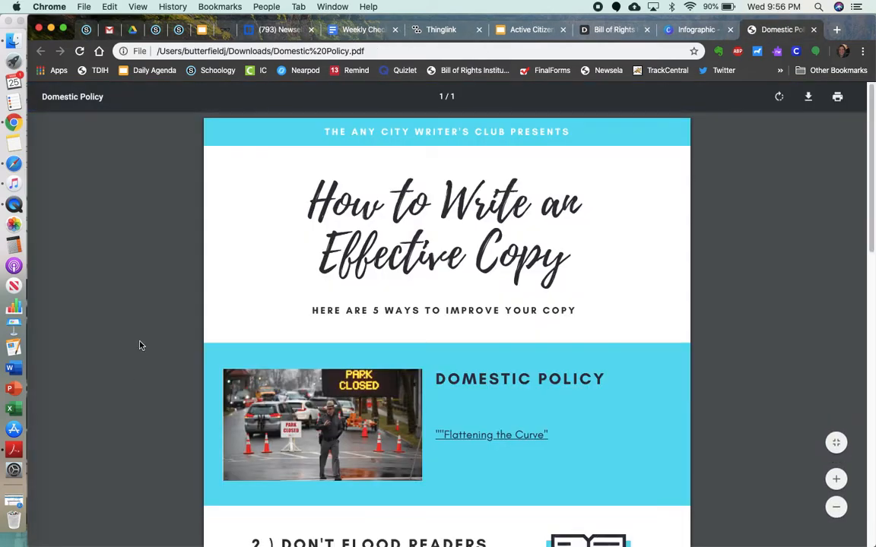
left_click(484, 443)
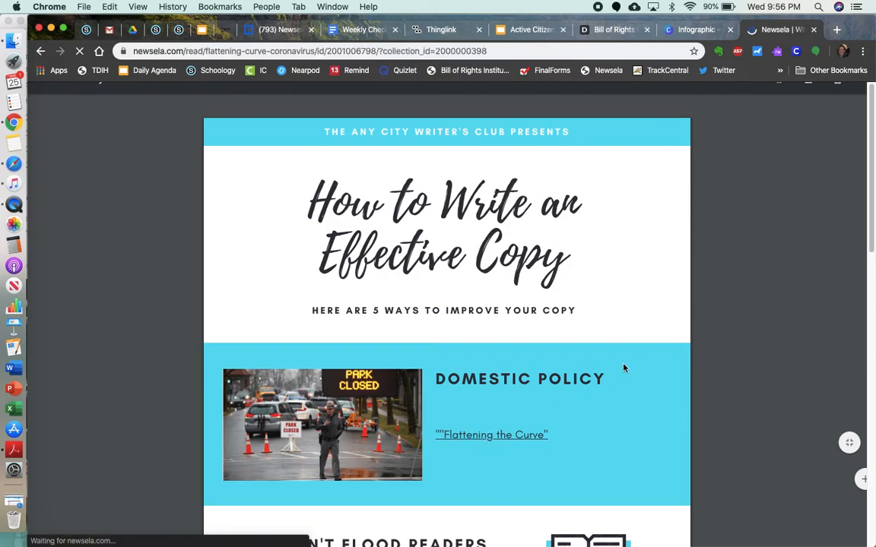